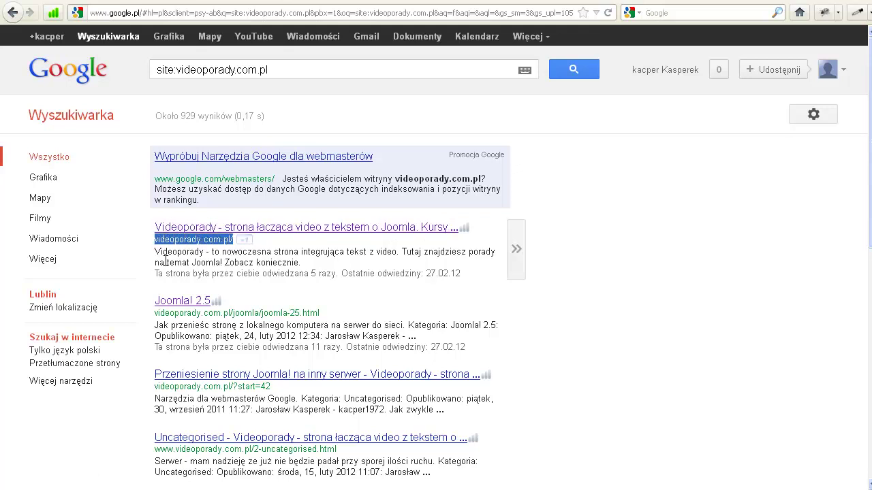
- Highlight the first result's description and the index.php?start=24 address of the last result on the page
drag(153, 254, 307, 259)
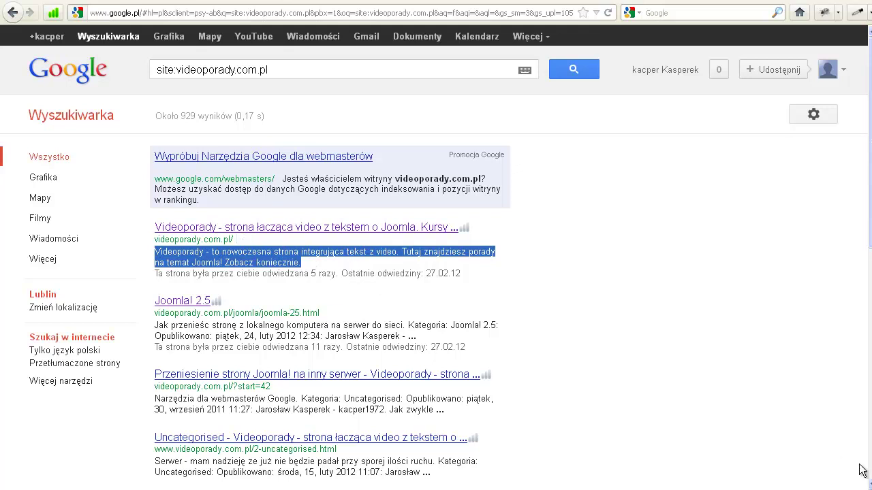
scroll(197, 429, down, 10)
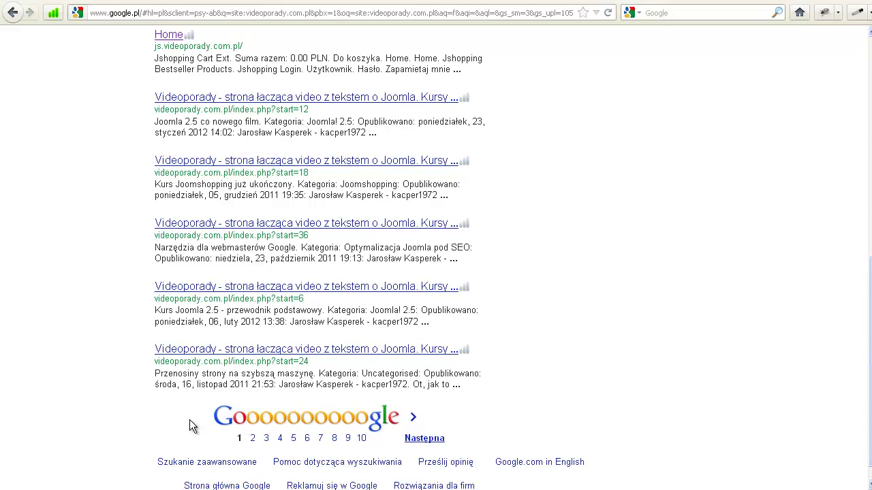
drag(154, 362, 309, 365)
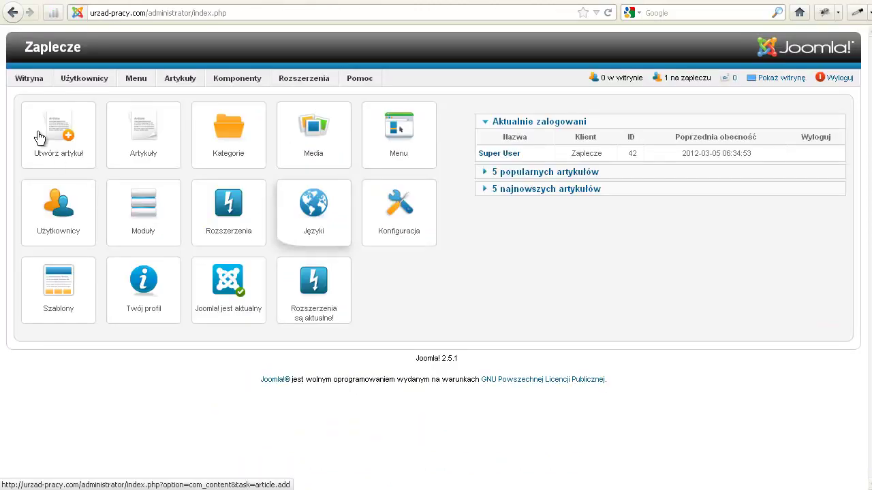
- Open the global configuration in the Joomla administrator back end
mouse_move(21, 81)
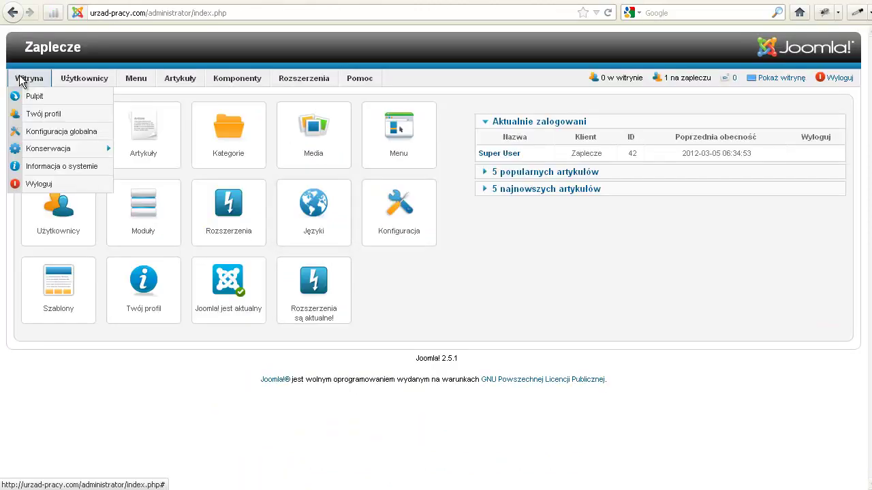
click(39, 132)
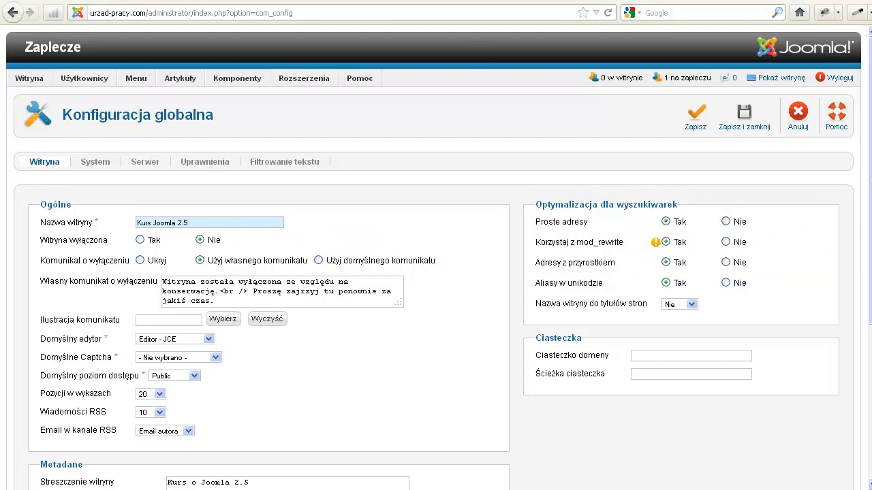
- Return to the Google results and compare the start=42 address with the joomla/joomla-25.html address by highlighting them
click(250, 1)
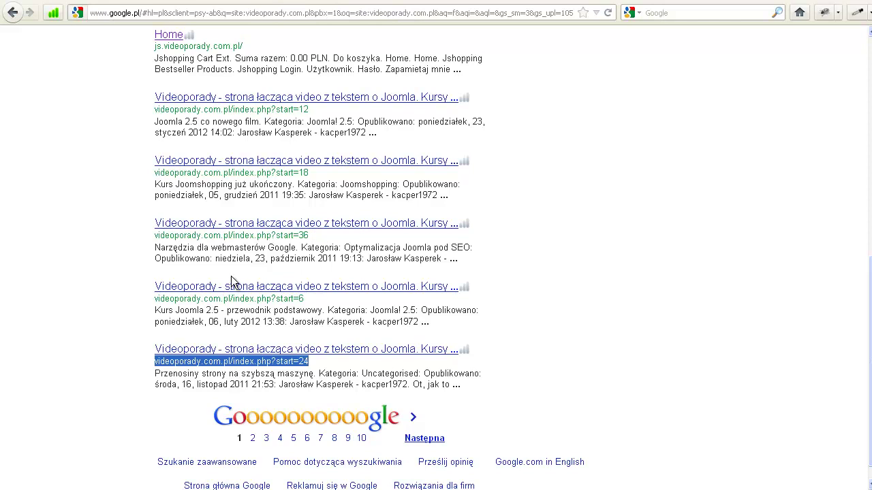
scroll(231, 275, up, 5)
scroll(231, 273, up, 4)
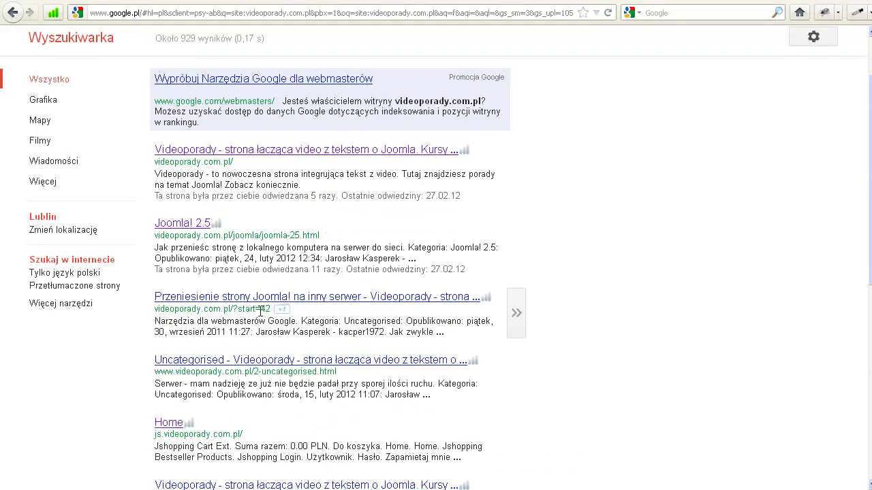
drag(238, 309, 271, 310)
scroll(270, 319, down, 6)
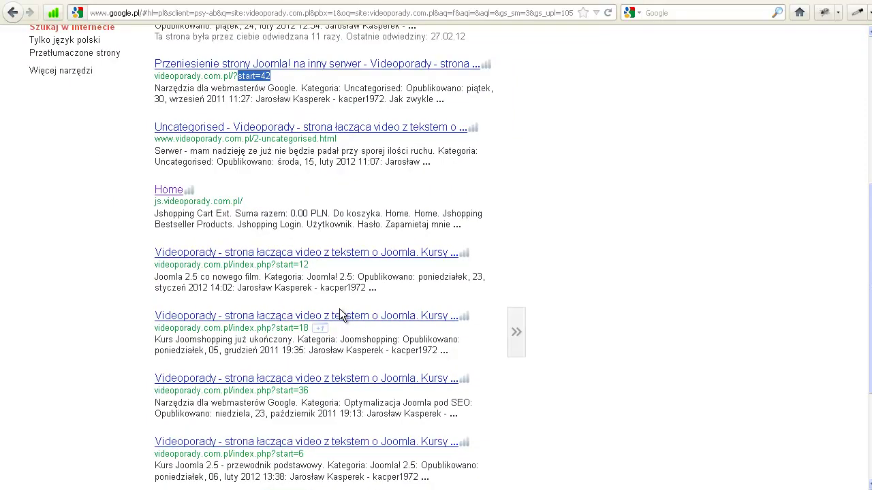
scroll(339, 310, up, 6)
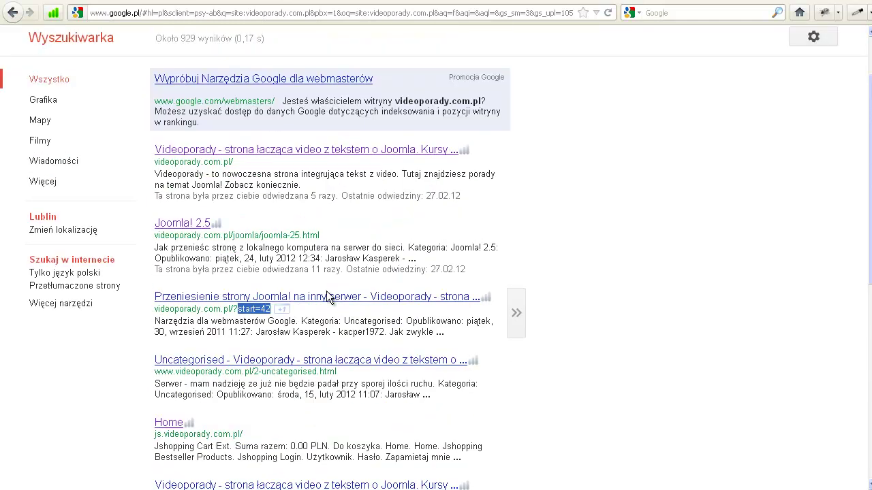
click(152, 240)
drag(152, 240, 316, 234)
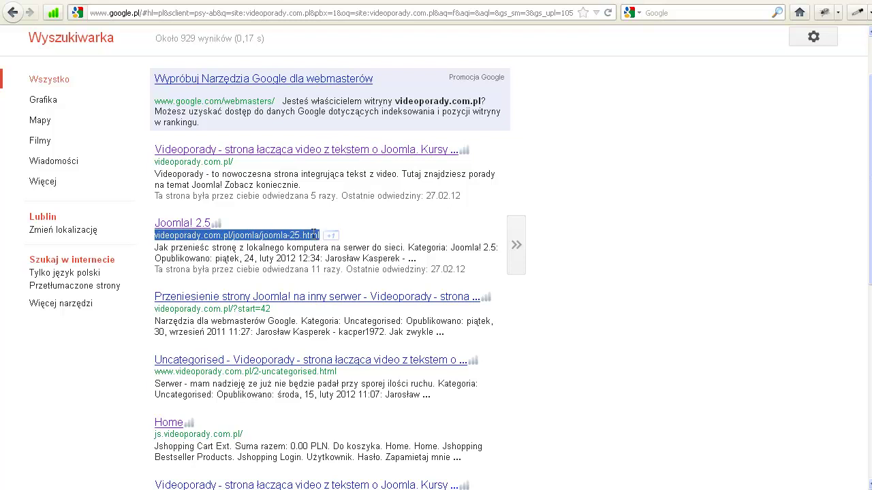
click(251, 215)
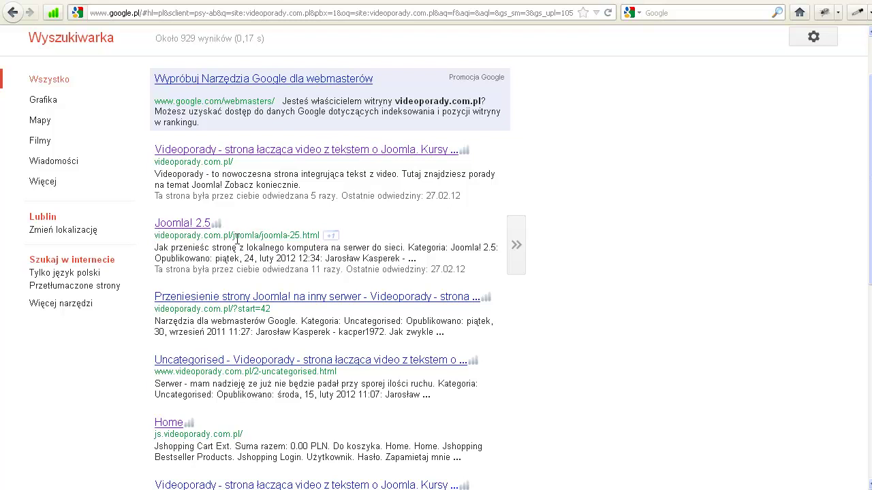
drag(234, 237, 318, 236)
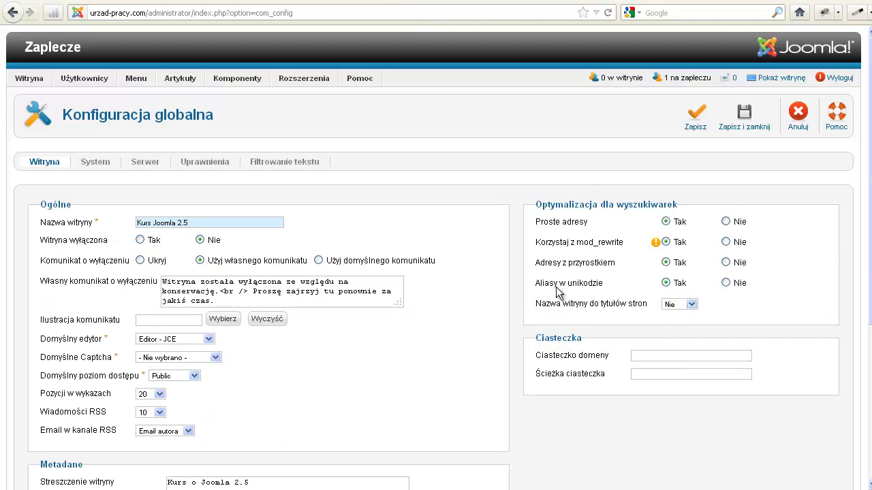
- Check Joomla's URL suffix and Unicode alias settings against the html ending of the Joomla 2.5 result's address
mouse_move(541, 291)
mouse_move(564, 272)
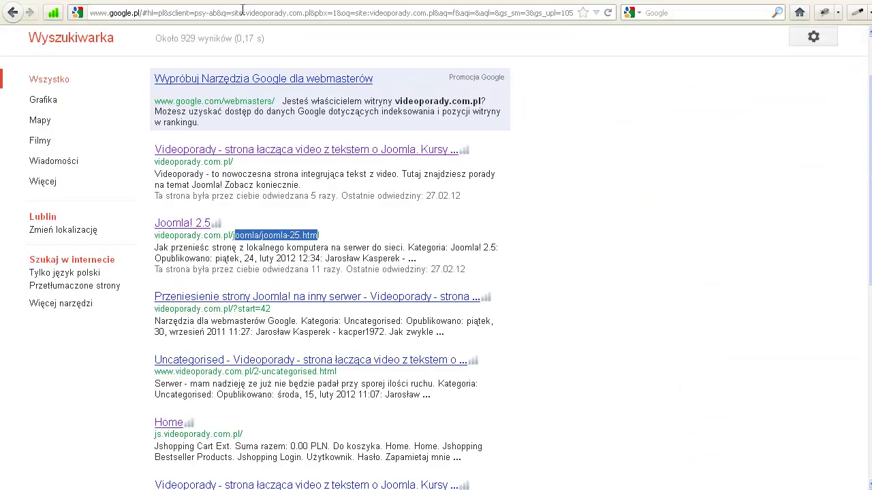
click(314, 233)
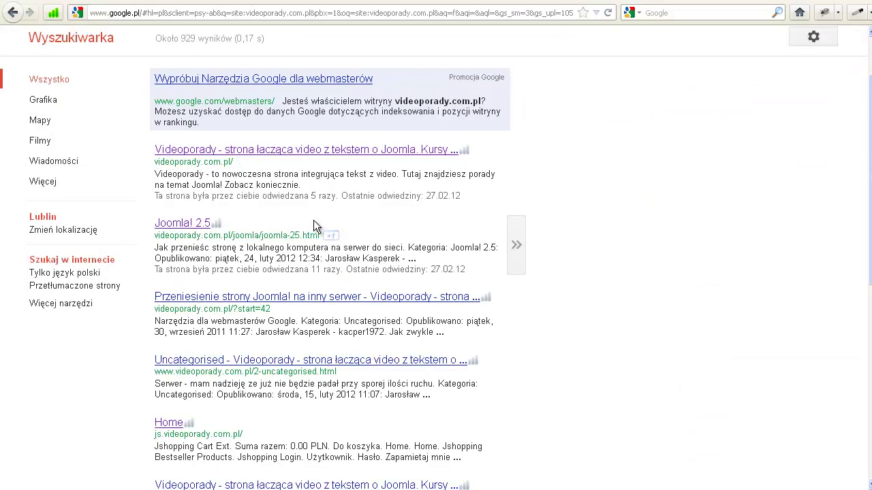
drag(320, 234, 302, 233)
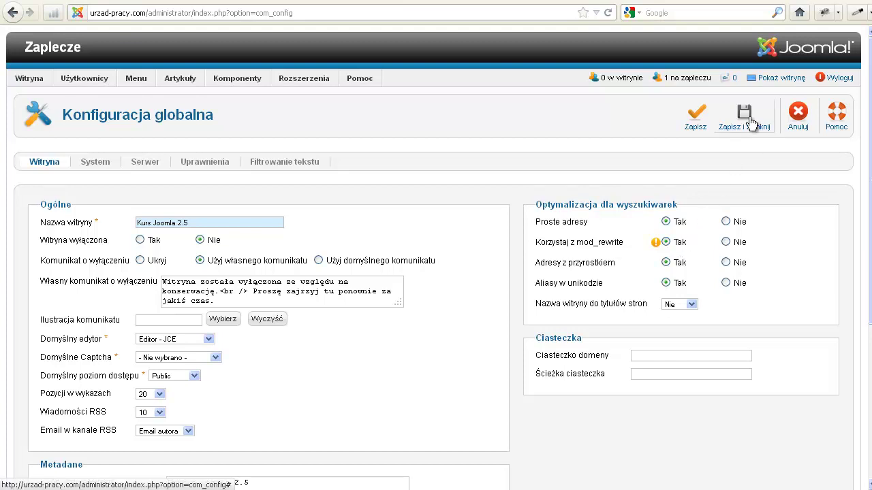
mouse_move(599, 264)
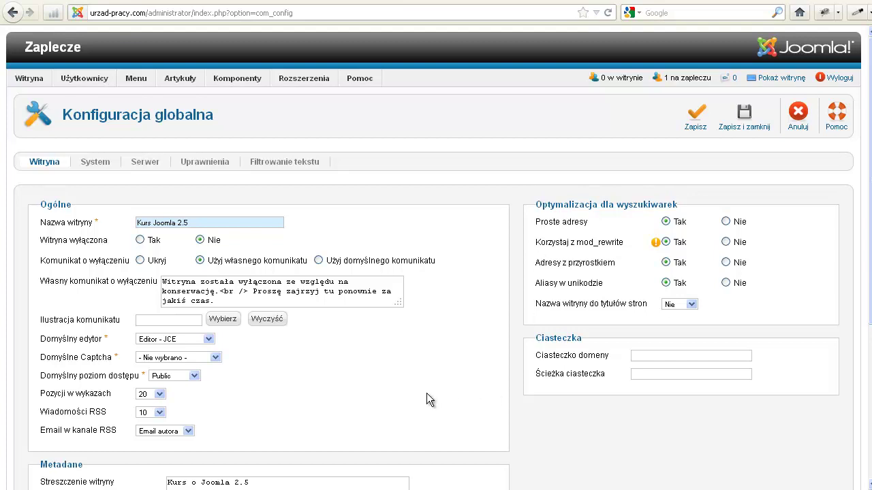
- Examine the site description in the global metadata and compare it with the first Google result's description
scroll(426, 400, down, 5)
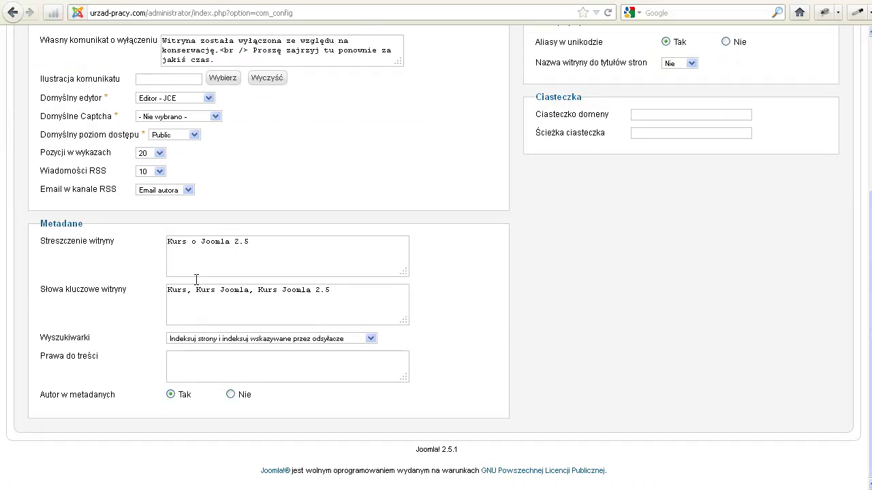
mouse_move(98, 249)
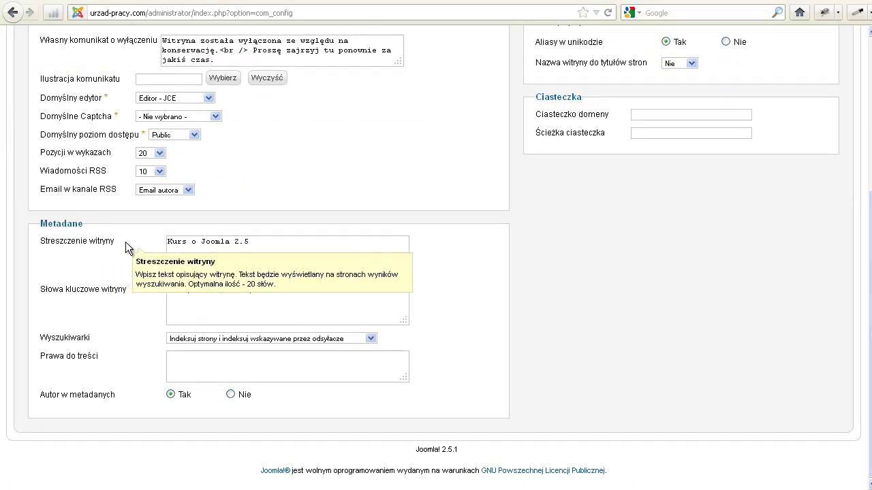
click(275, 243)
key(ctrl+a)
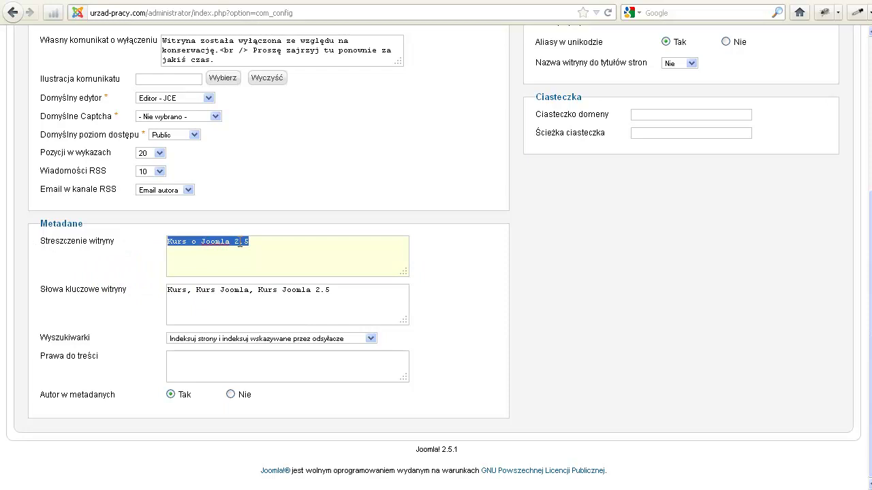
click(250, 2)
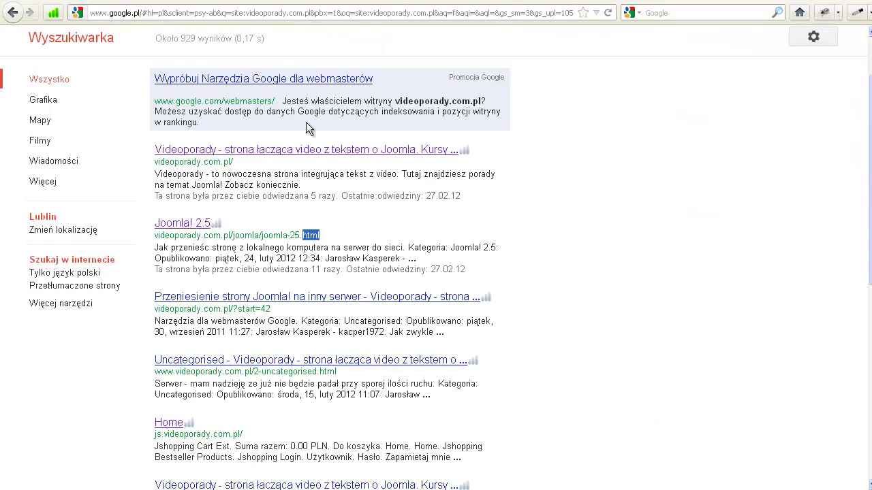
drag(156, 175, 304, 185)
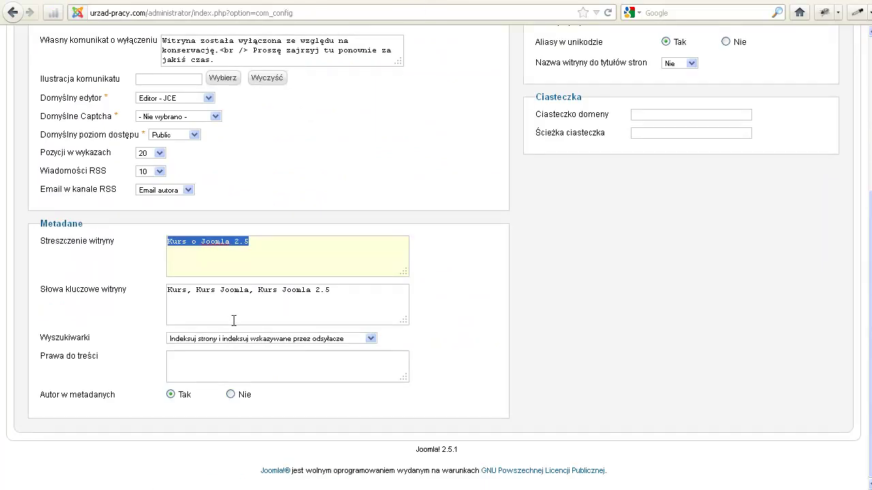
- Examine the site keywords field and review the general and metadata settings of the global configuration
click(234, 320)
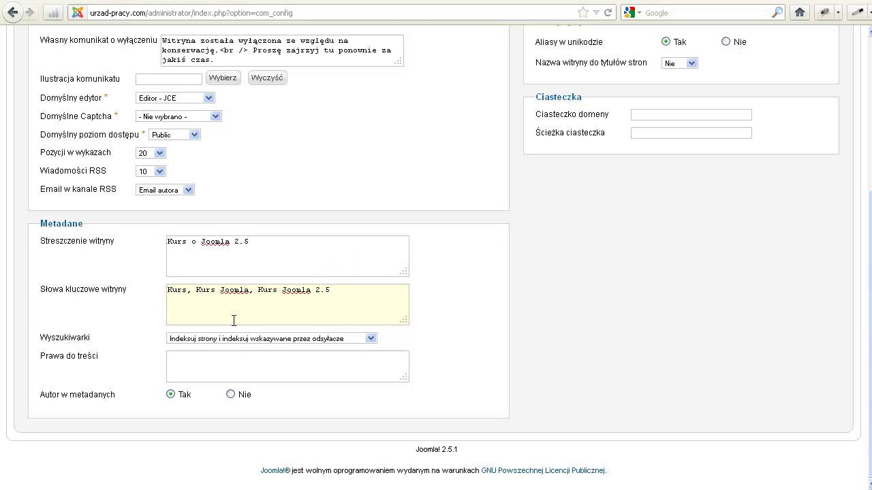
scroll(234, 320, up, 6)
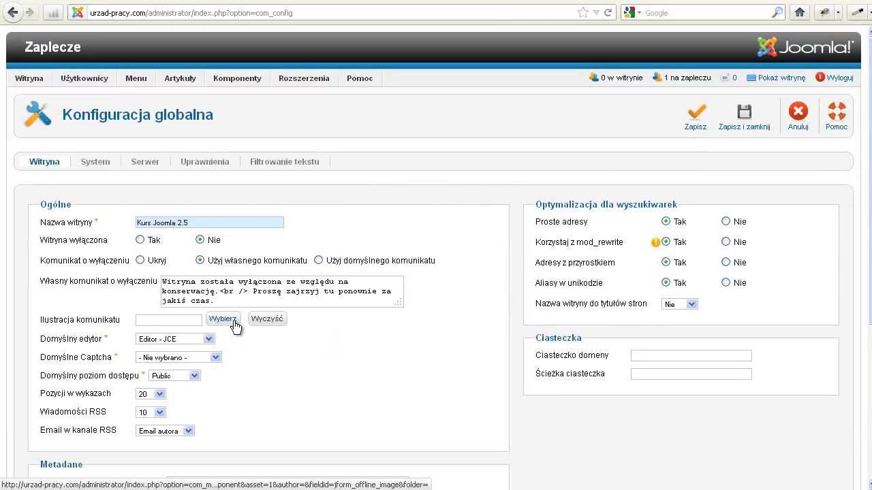
scroll(234, 327, down, 2)
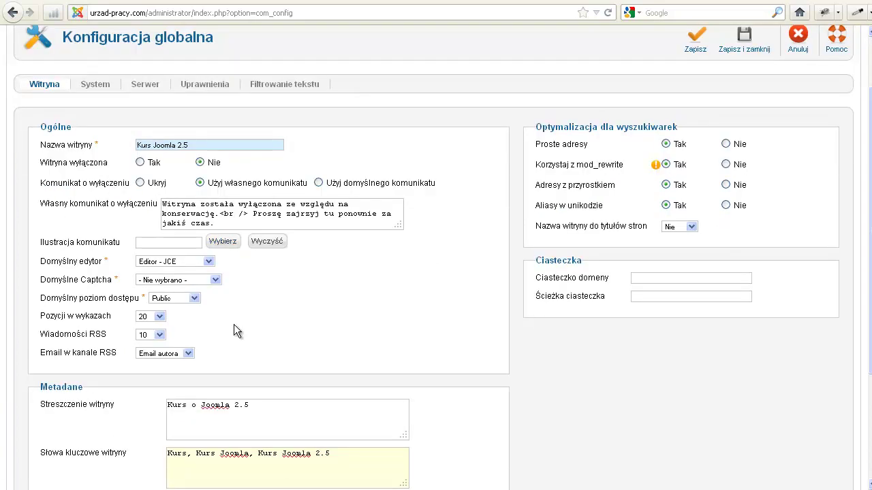
scroll(204, 417, down, 2)
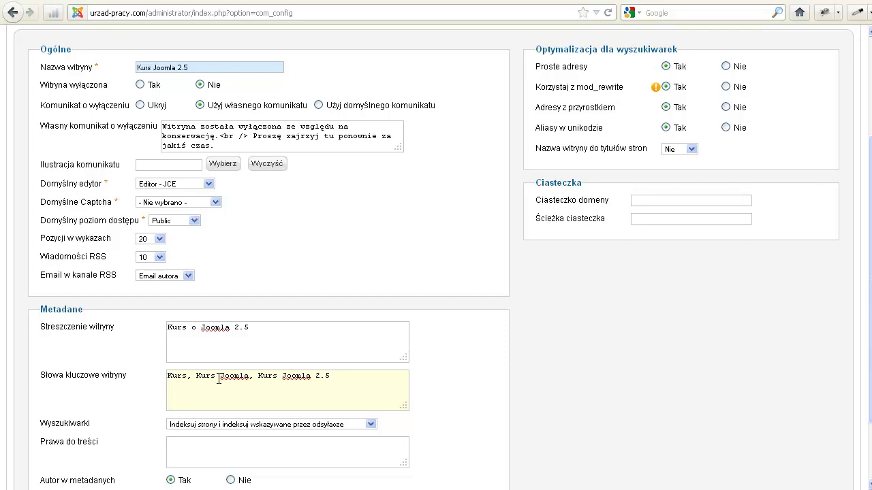
scroll(218, 379, up, 4)
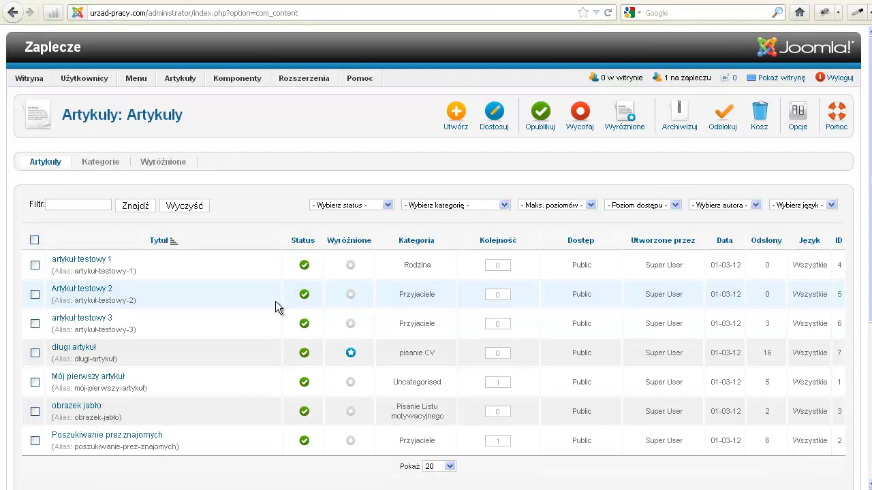
- Open the article "artykuł testowy 1" for editing and show its metadata options
click(66, 264)
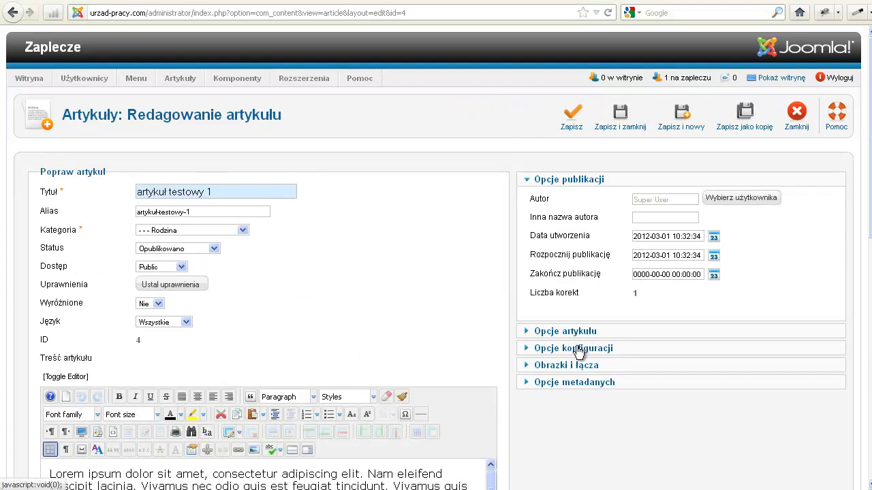
click(577, 350)
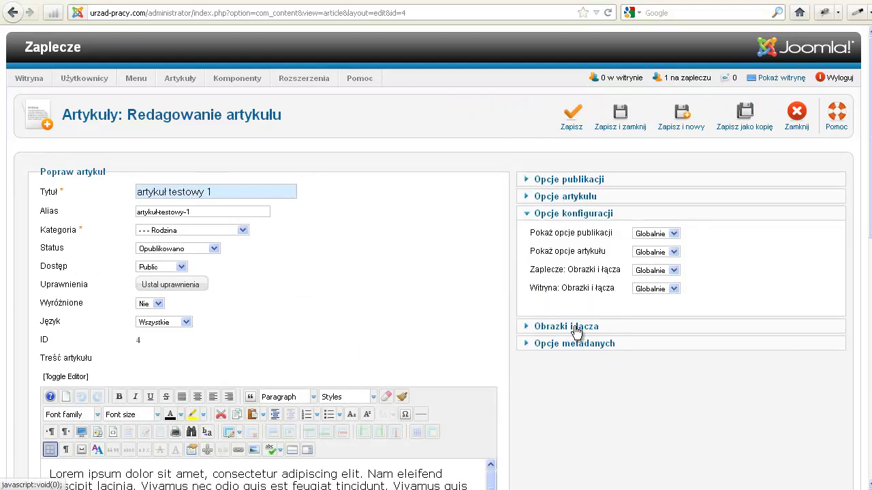
click(577, 343)
mouse_move(553, 274)
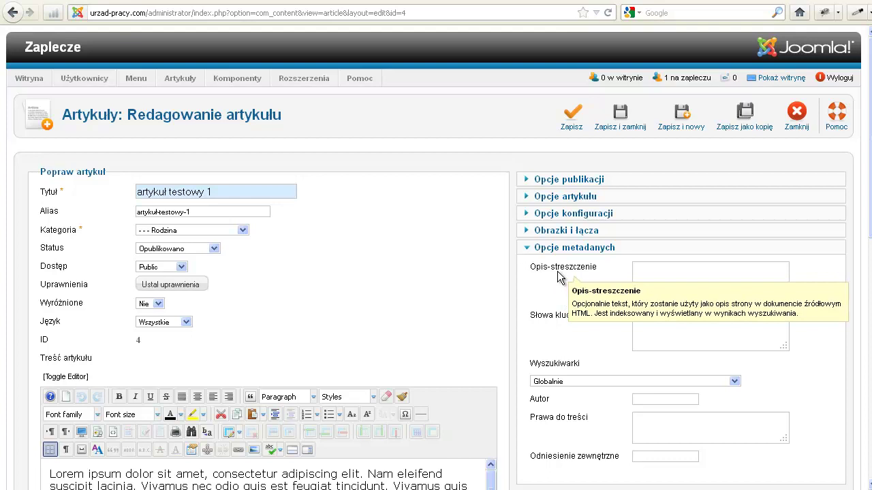
- Switch to the Google results and highlight the description text under the Joomla 2.5 result
click(228, 3)
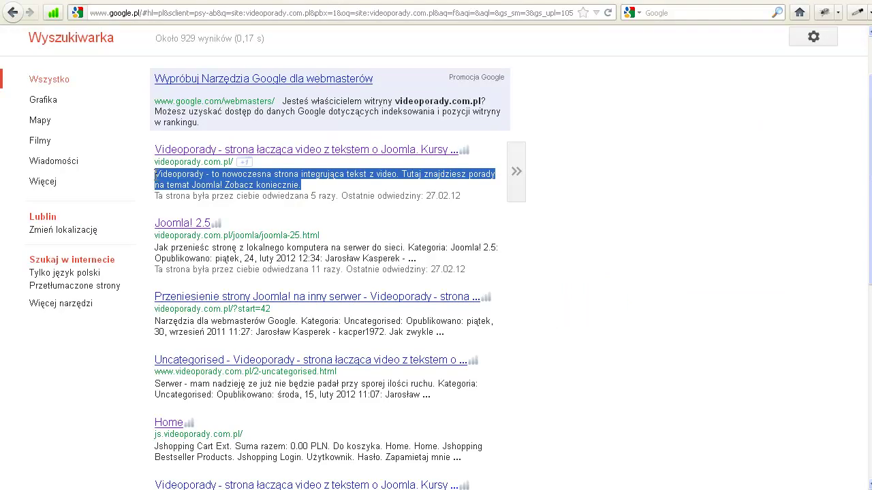
click(309, 180)
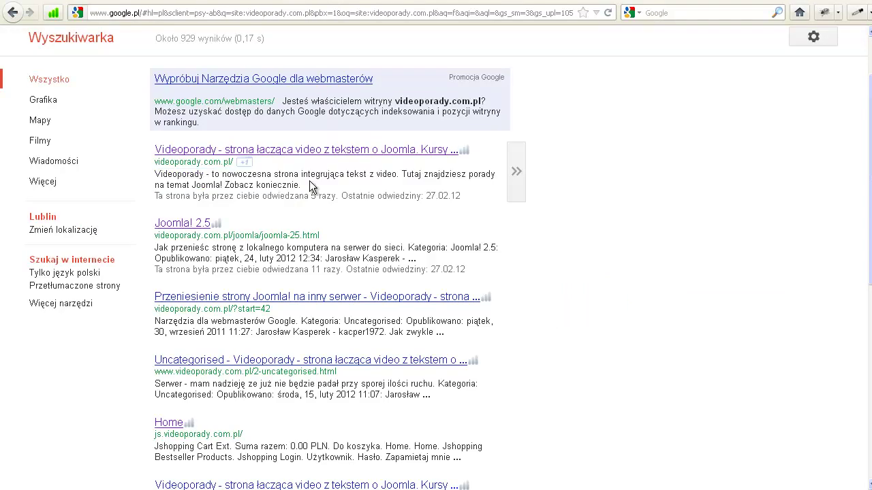
drag(155, 247, 292, 248)
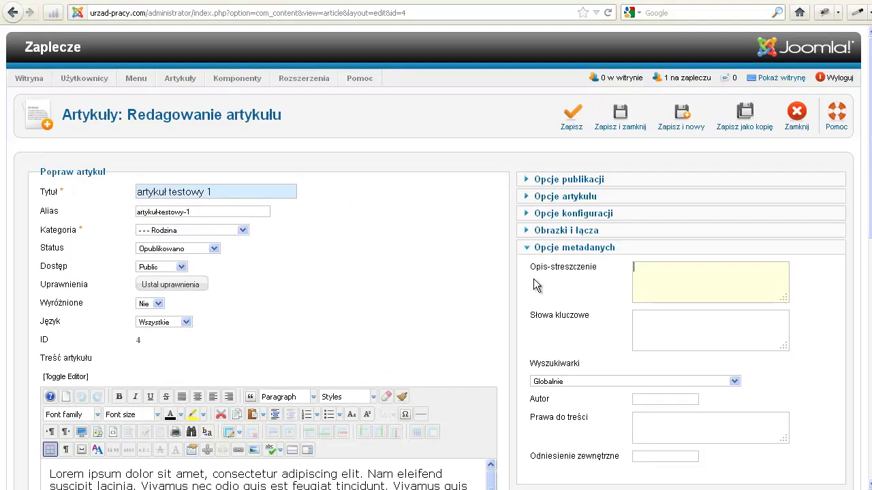
- Inspect the article's metadata description and keywords fields without entering anything, and close the article
click(664, 275)
scroll(663, 284, down, 2)
click(670, 240)
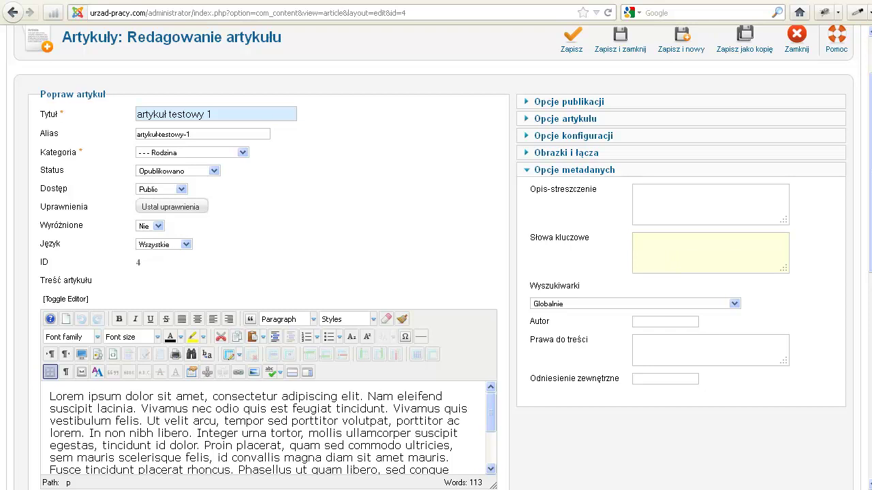
click(415, 268)
scroll(415, 269, up, 2)
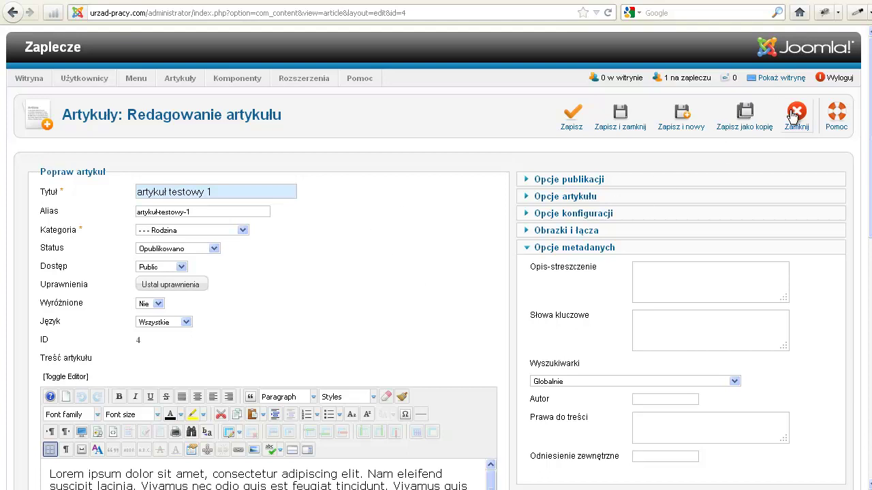
click(763, 113)
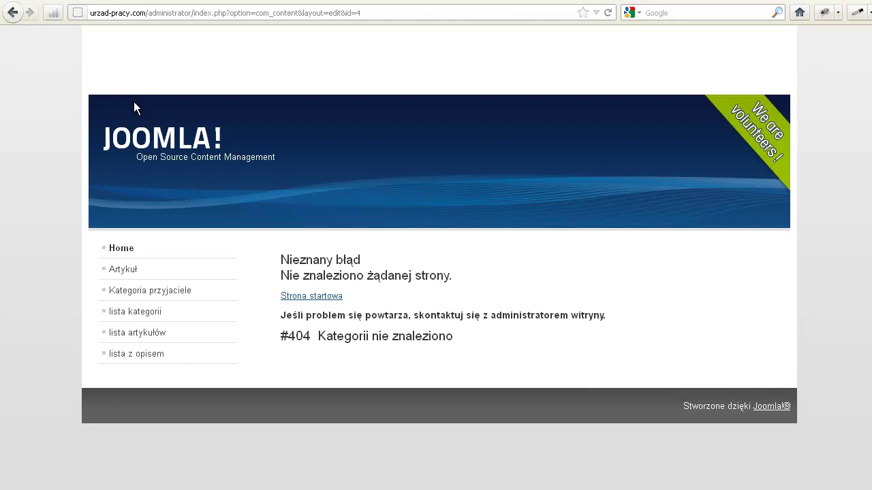
- Return from the error page to the editor of the article "artykuł testowy 1" and close the article
click(12, 13)
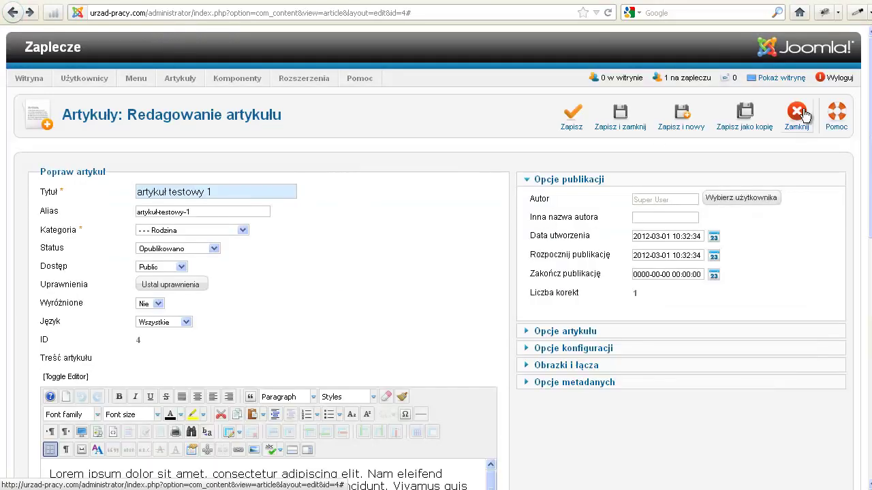
click(797, 116)
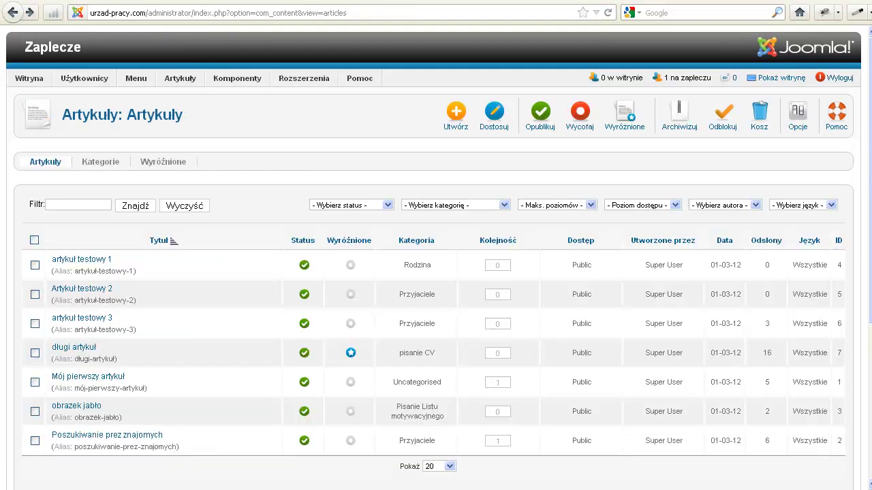
- Open the article category "Poszukiwanie pracy", inspect its metadata options, and close it without entering anything
mouse_move(179, 80)
click(177, 117)
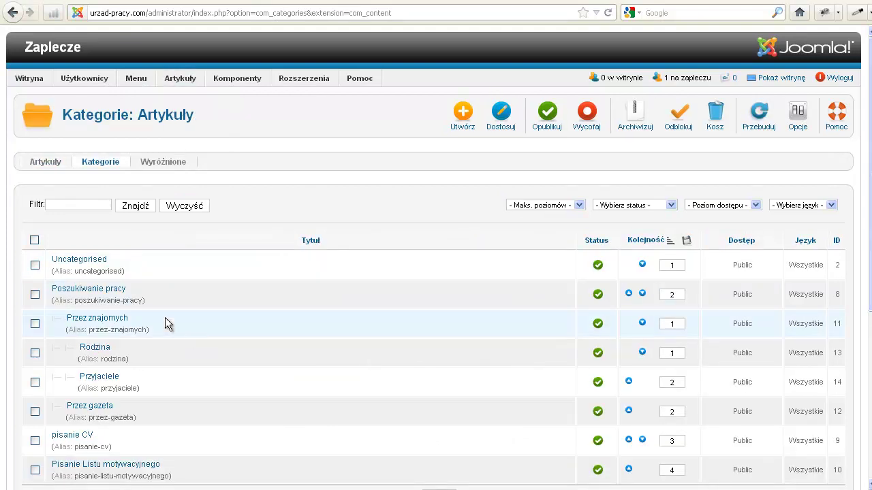
click(87, 291)
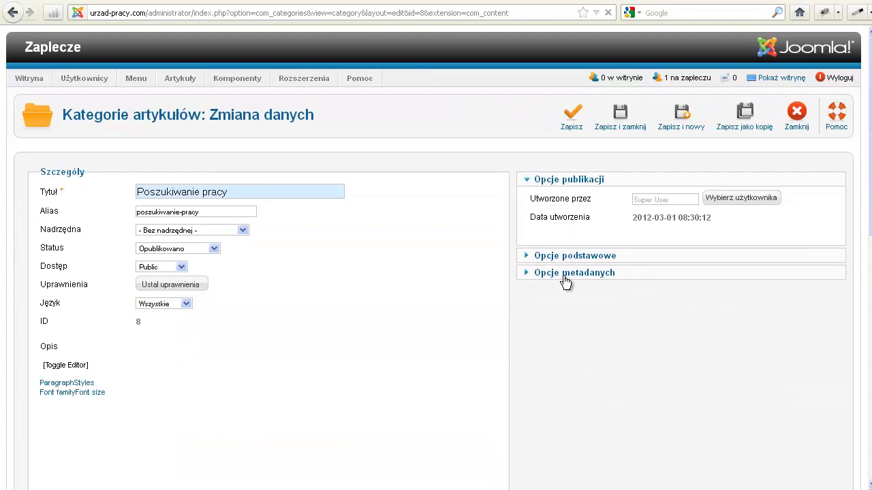
click(565, 276)
click(562, 263)
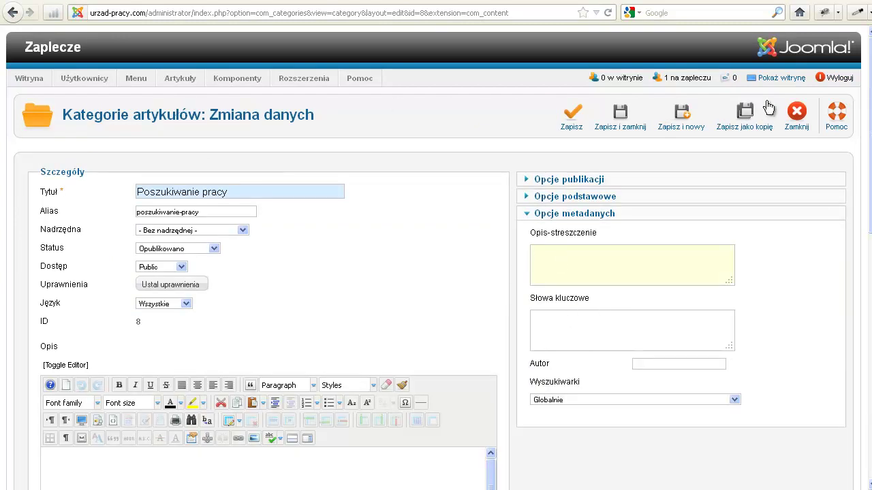
click(796, 115)
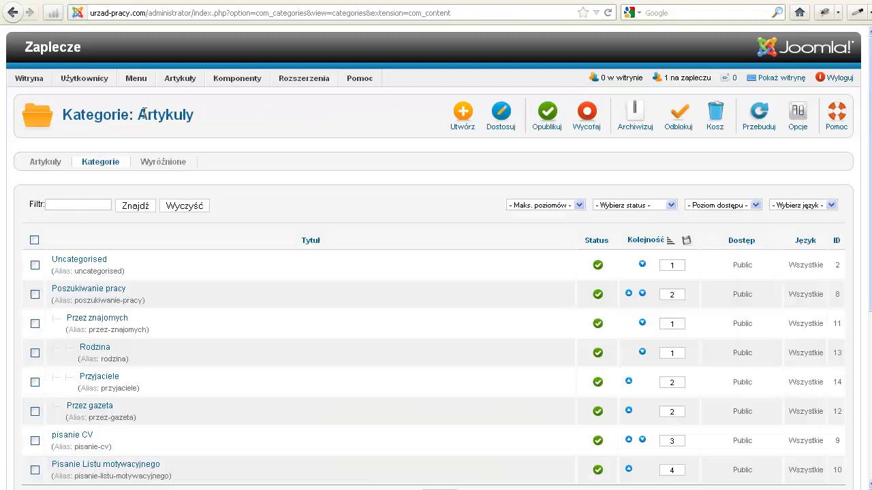
- Open the "Artykuł" item of the Main Menu for editing and inspect its metadata description and keywords fields
mouse_move(134, 78)
mouse_move(141, 99)
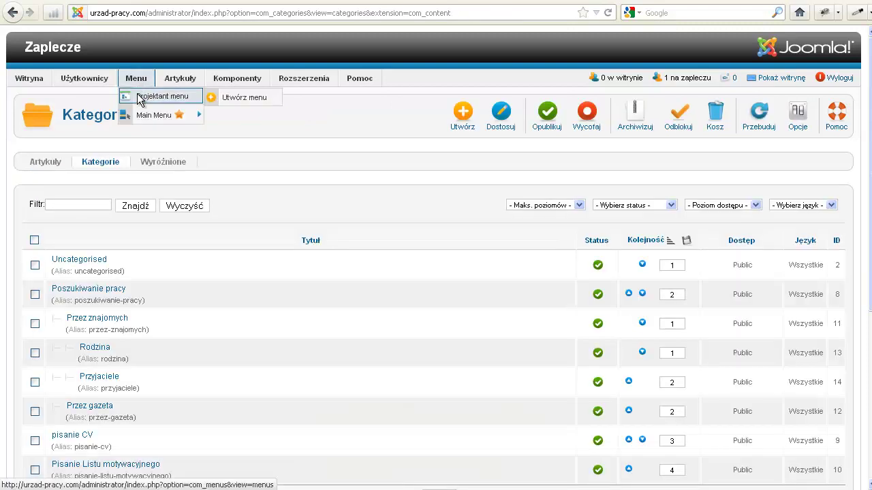
click(141, 116)
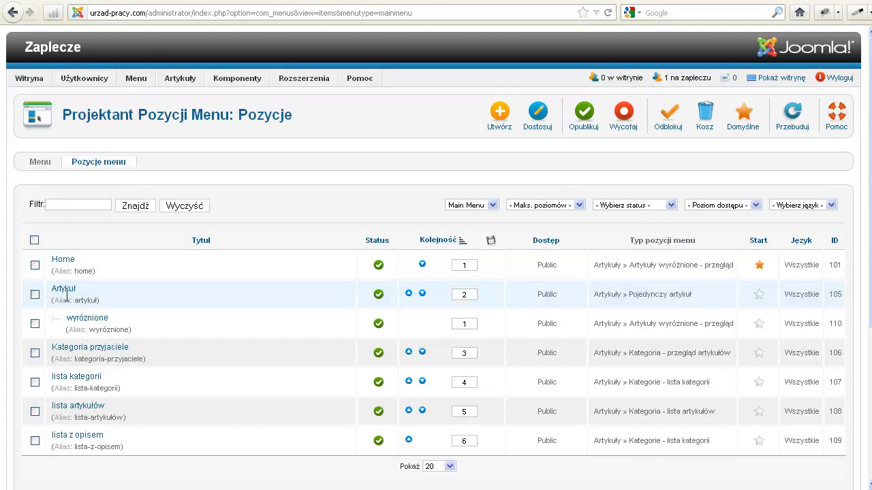
click(66, 294)
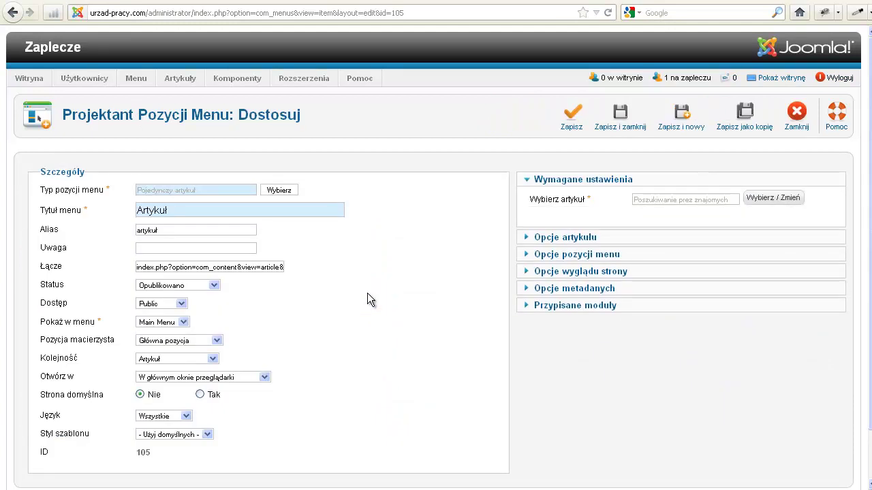
click(609, 291)
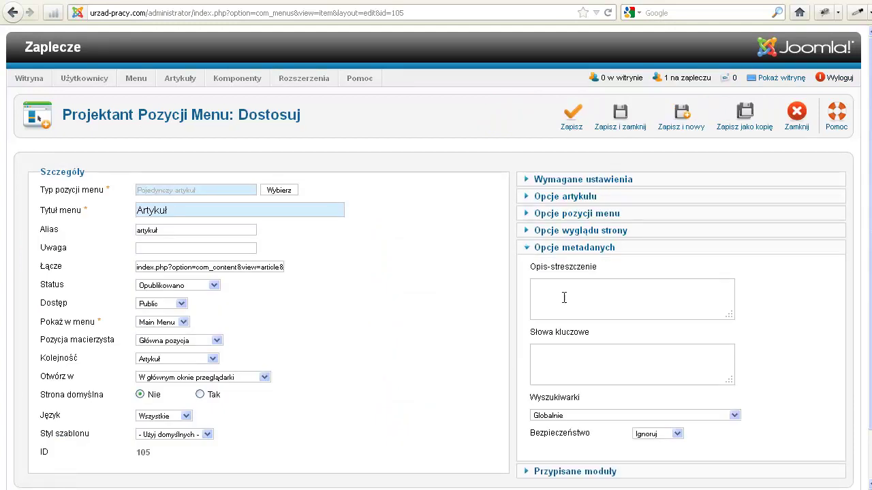
click(552, 354)
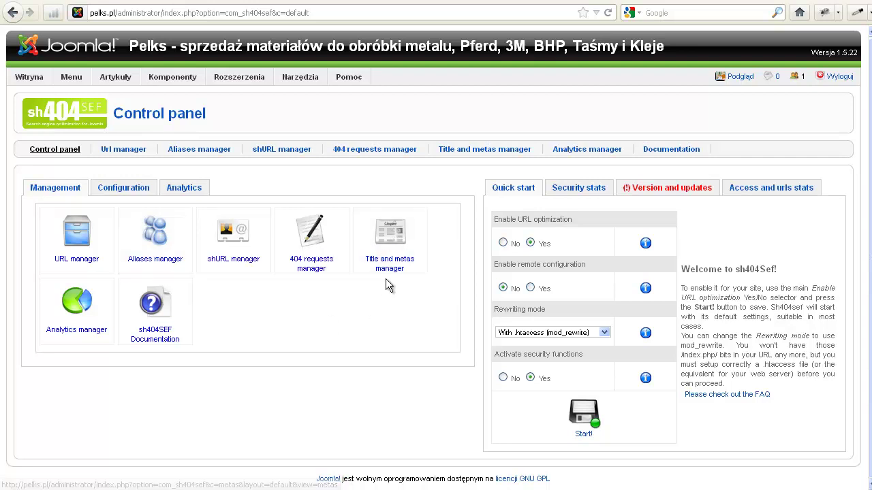
- Open sh404SEF's Title and metas manager on the pelks.pl site and review the page title and description fields of the listed addresses
click(395, 233)
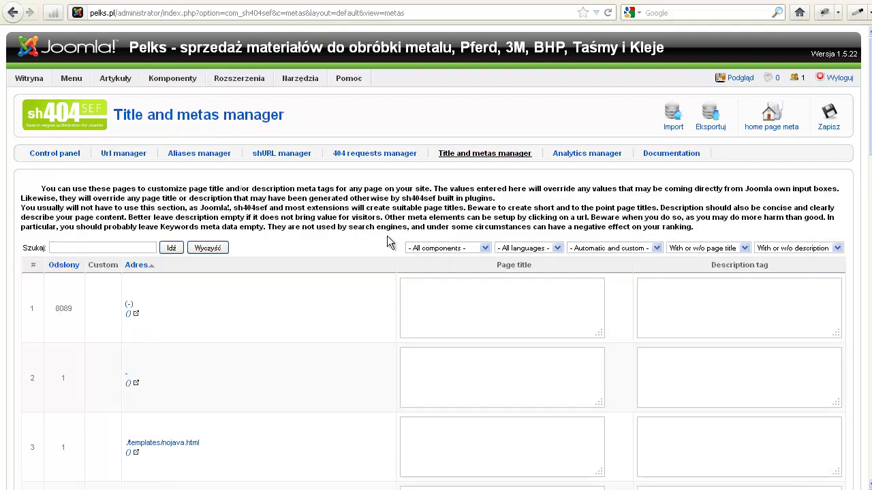
scroll(291, 285, down, 3)
scroll(290, 278, down, 3)
scroll(440, 220, up, 6)
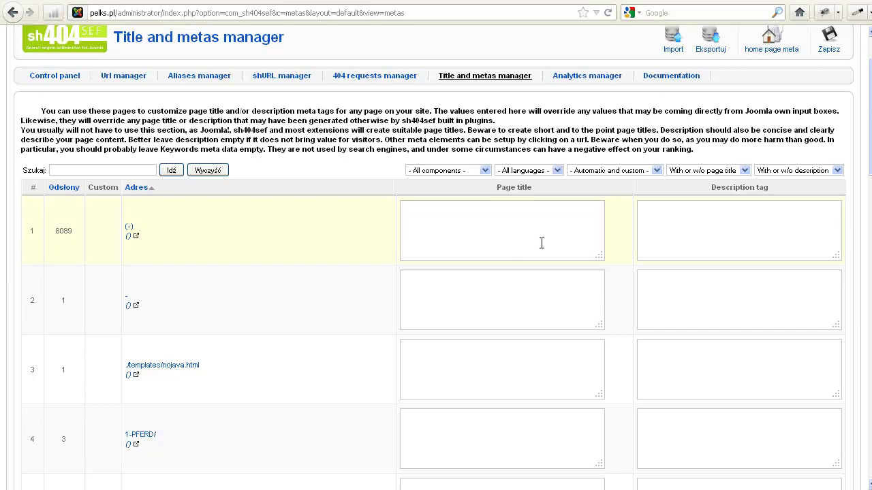
click(745, 218)
scroll(746, 218, down, 20)
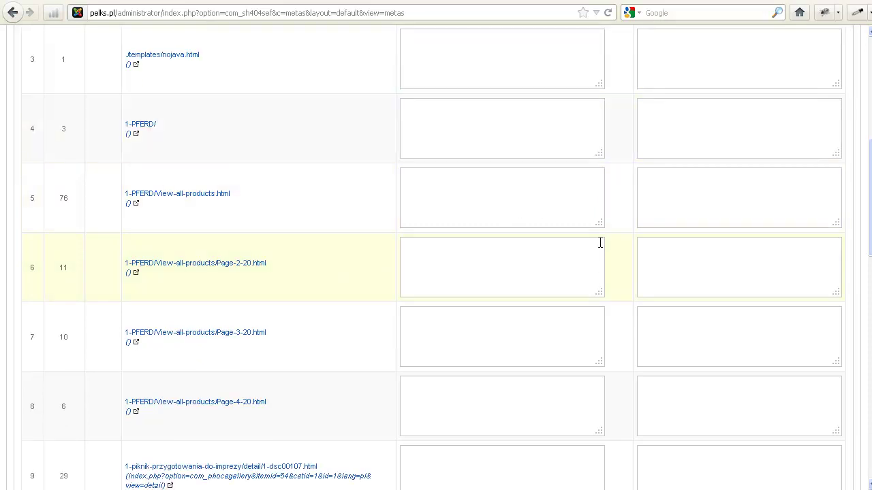
scroll(166, 262, down, 2)
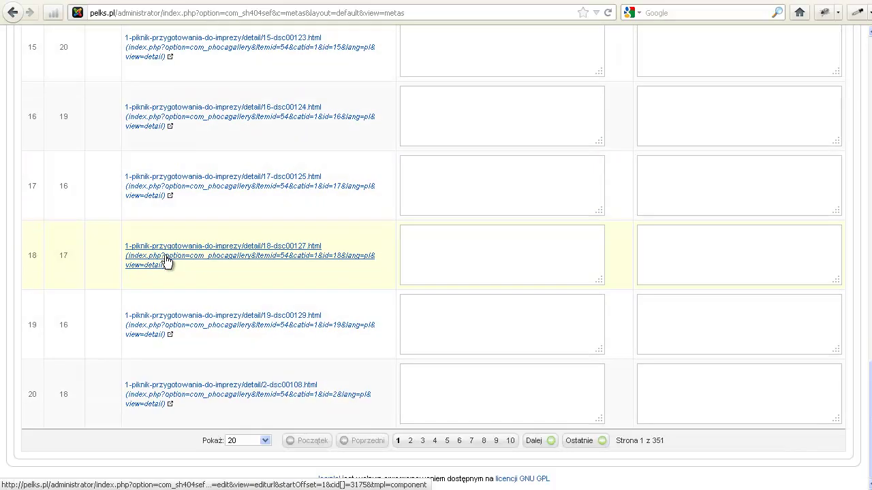
- Go to page 10 of the address list and examine the description tags of the product pages
click(511, 441)
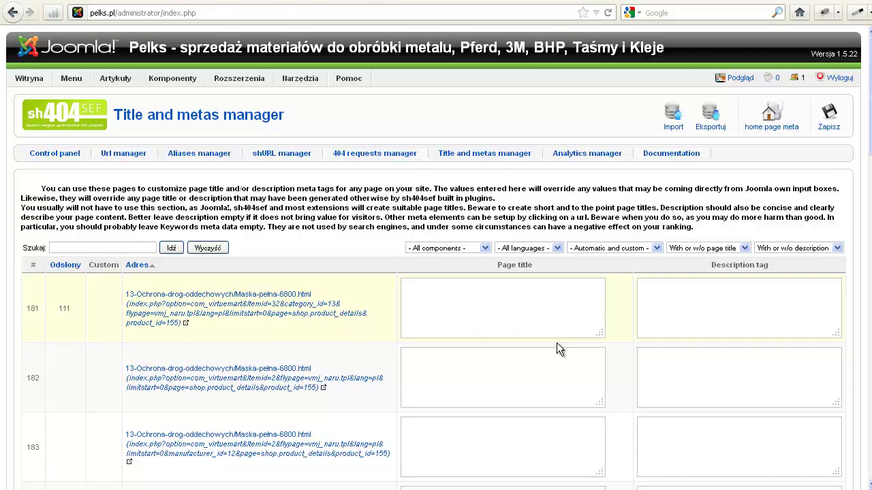
scroll(482, 305, down, 20)
scroll(481, 309, down, 6)
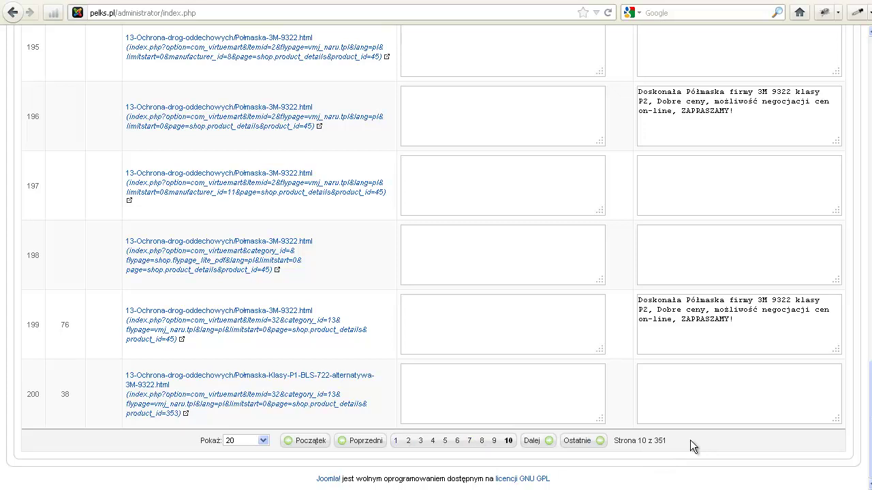
scroll(690, 440, up, 20)
scroll(687, 439, up, 2)
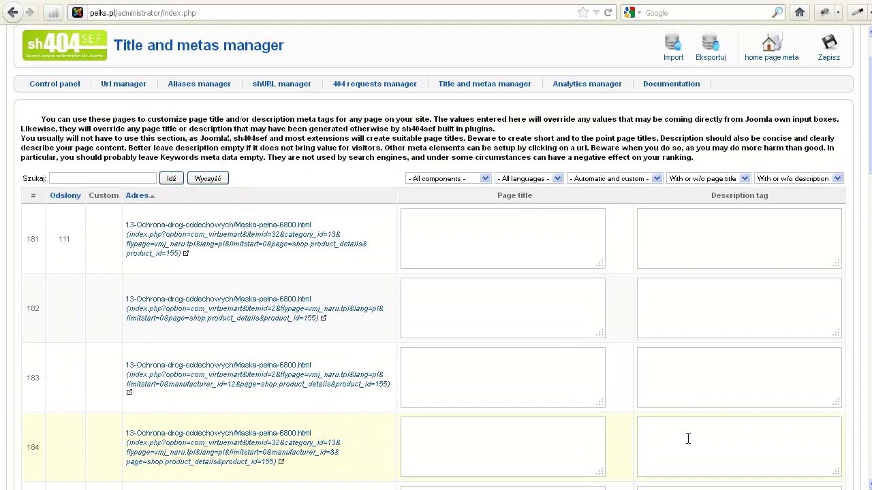